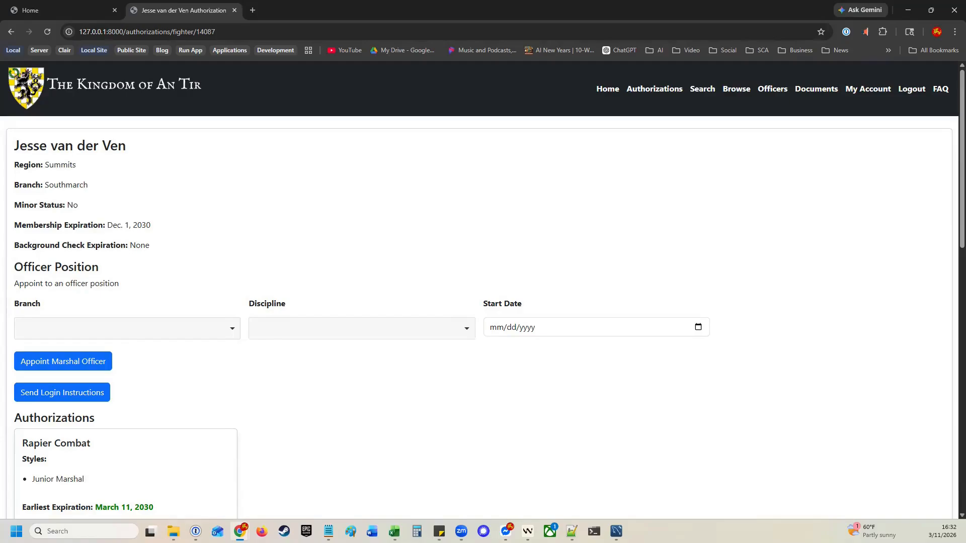
# Approve the fighter's pending Armored Combat Senior Marshal authorization with the promotion note "He is competent".
pyautogui.scroll(-5, 299, 395)
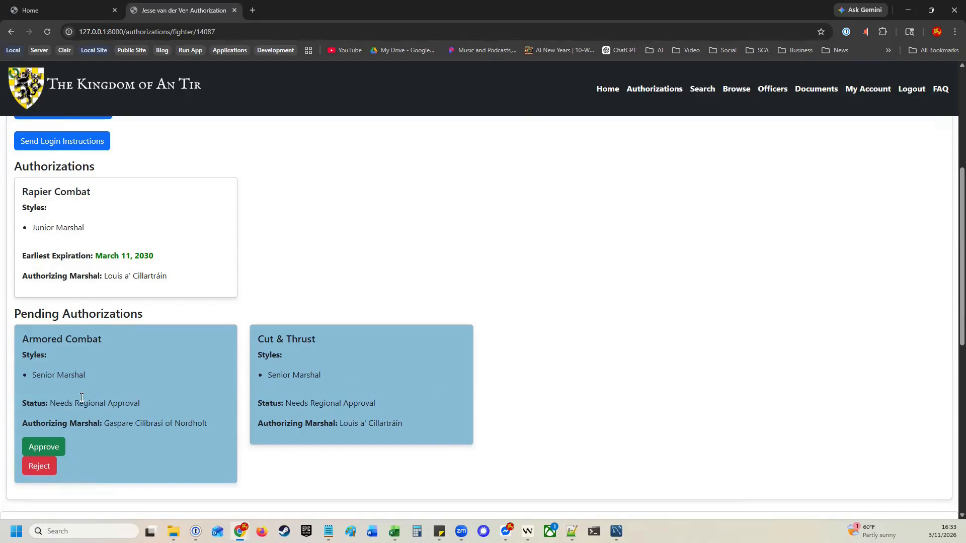
pyautogui.click(42, 448)
pyautogui.write('She is')
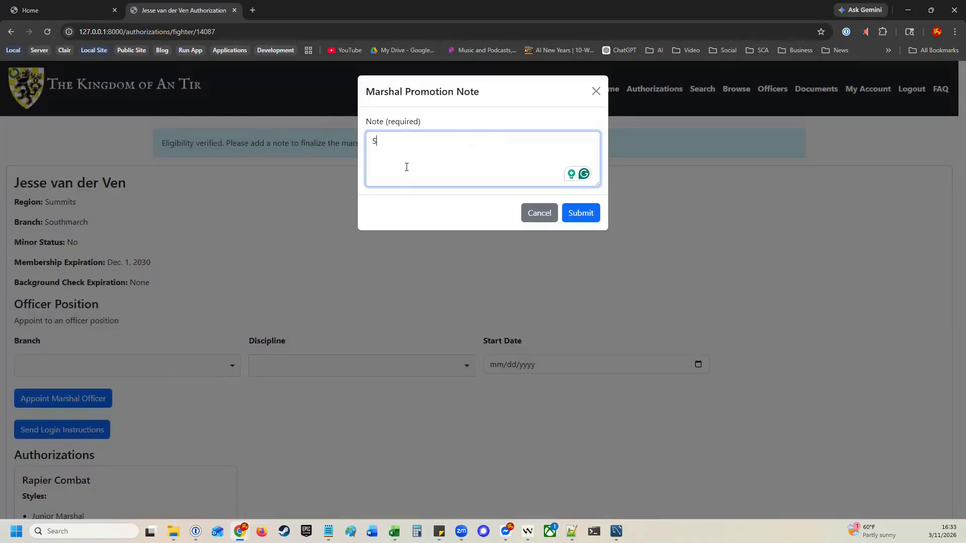
pyautogui.press('BackSpace')
pyautogui.press('BackSpace')
pyautogui.press('BackSpace')
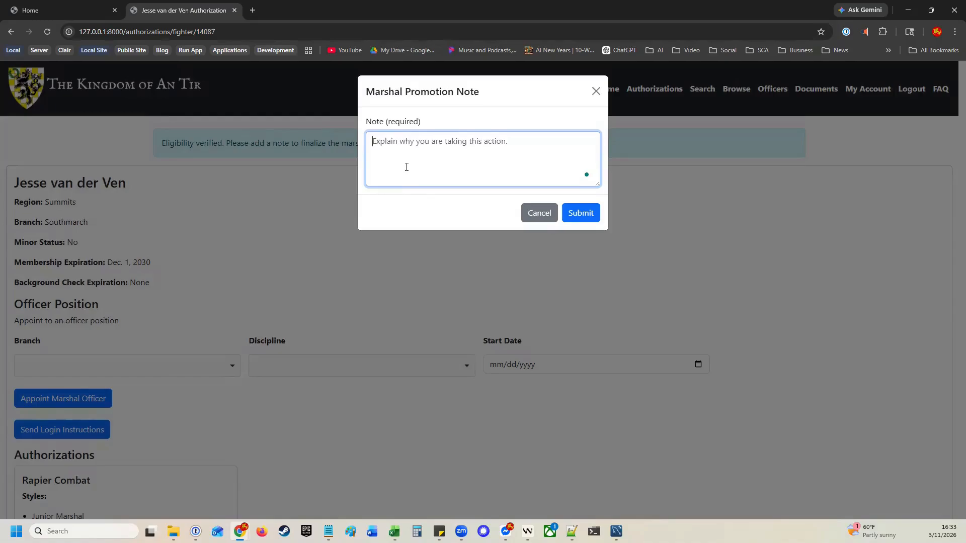
pyautogui.write('He is competent')
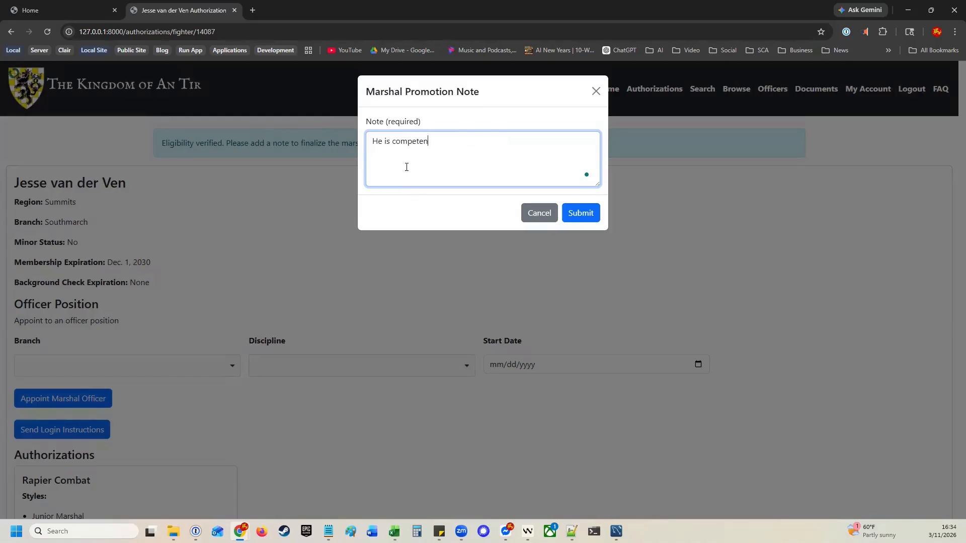
pyautogui.click(587, 215)
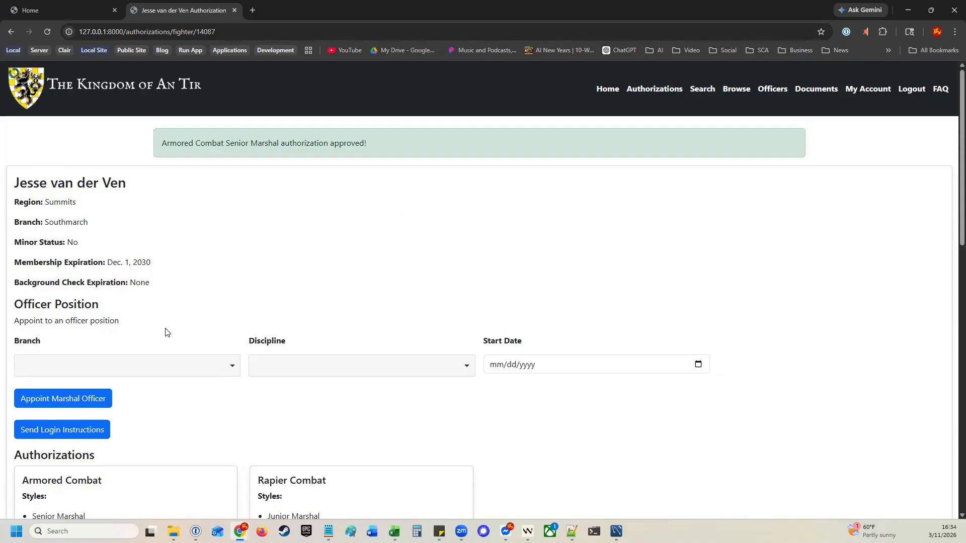
# Appoint the fighter as marshal officer for the Southmarch branch in Armored Combat, with start date 01/01/2026.
pyautogui.click(200, 367)
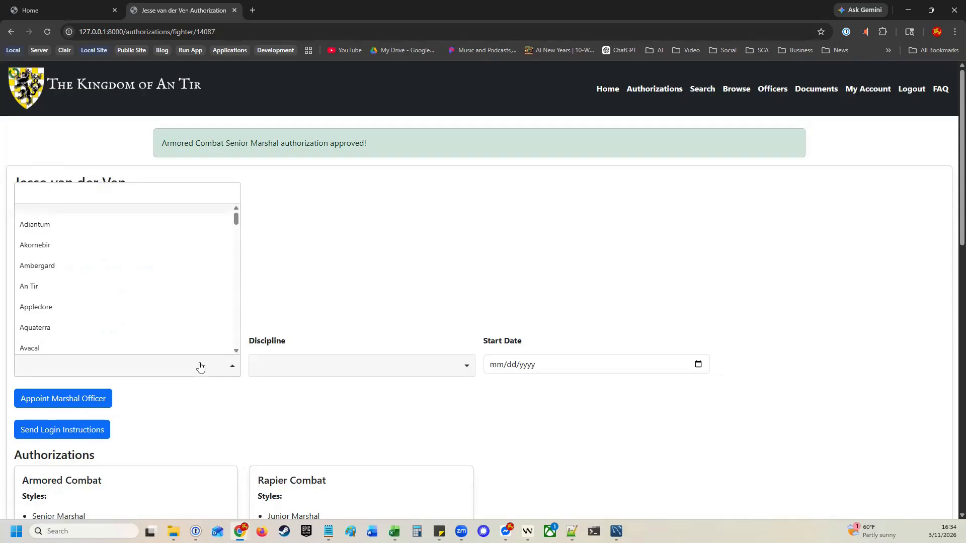
pyautogui.write('south')
pyautogui.click(190, 347)
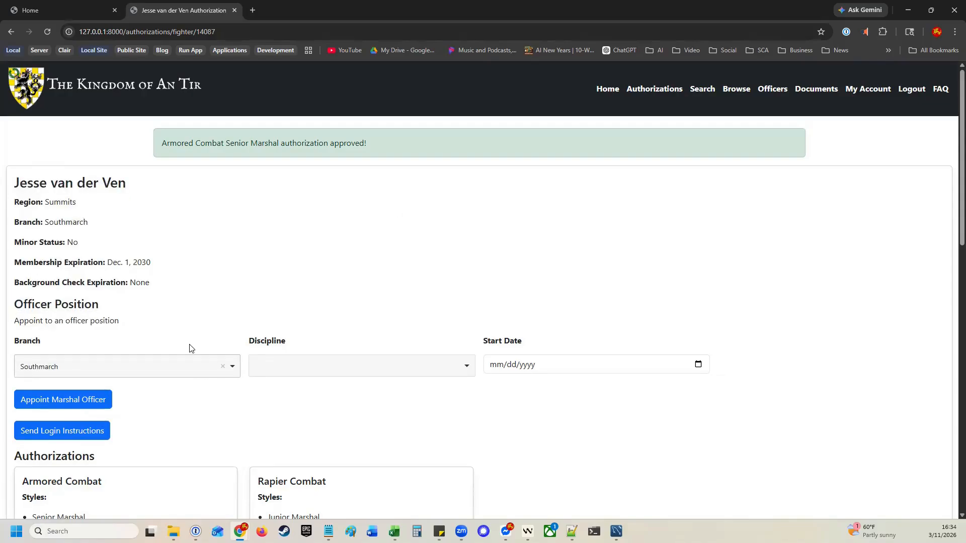
pyautogui.click(302, 372)
pyautogui.write('armo')
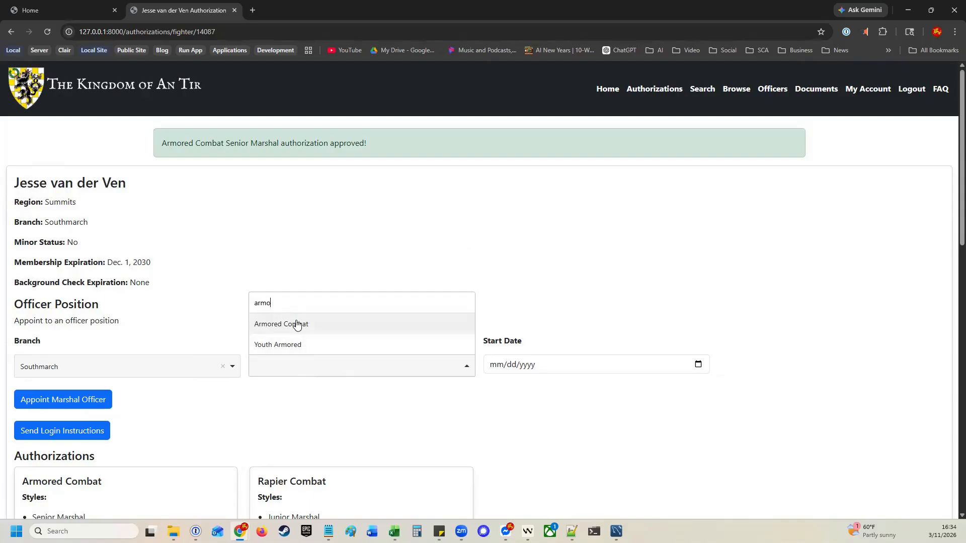
pyautogui.click(297, 324)
pyautogui.click(497, 366)
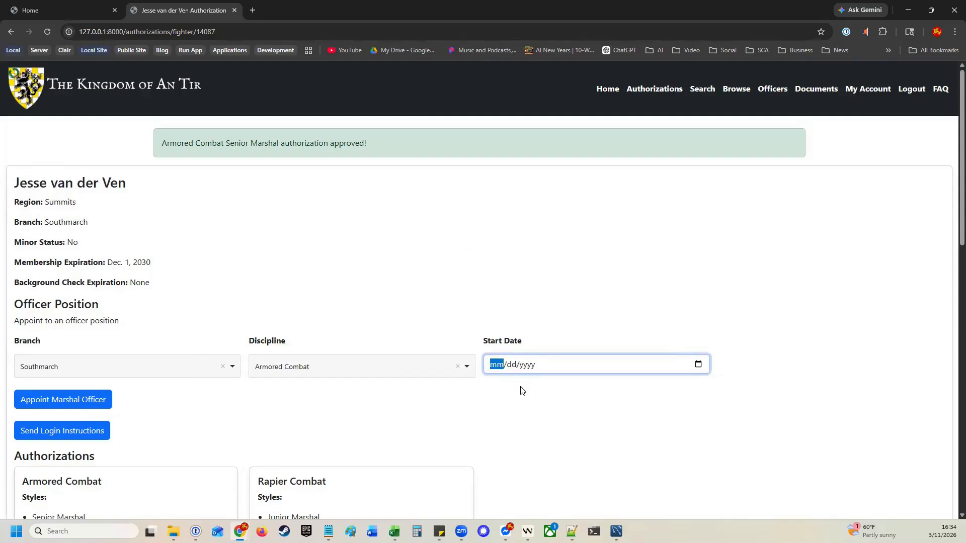
pyautogui.write('01012026')
pyautogui.click(92, 401)
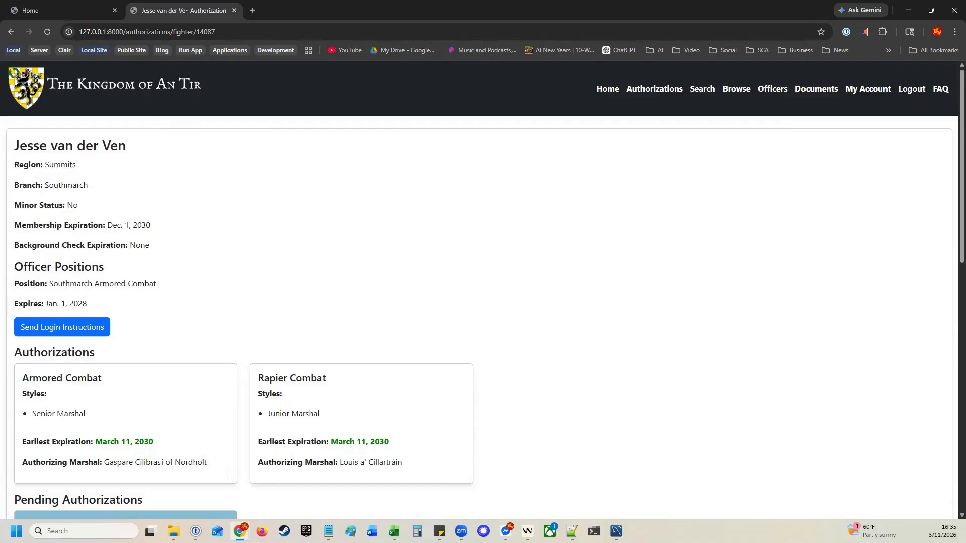
# Start issuing a sanction against the fighter, with discipline Armored Combat and sanction end date 03/30/2026.
pyautogui.scroll(-15, 240, 371)
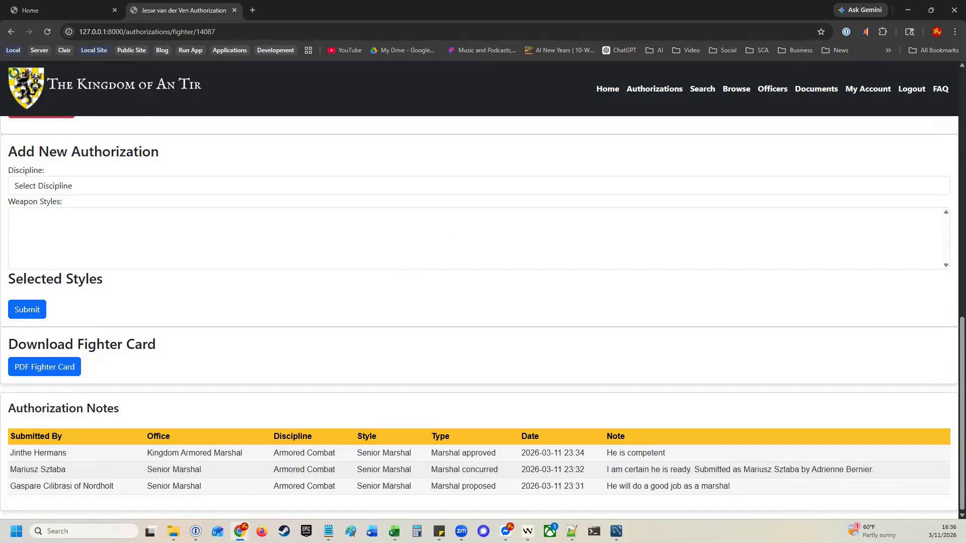
pyautogui.scroll(4, 189, 300)
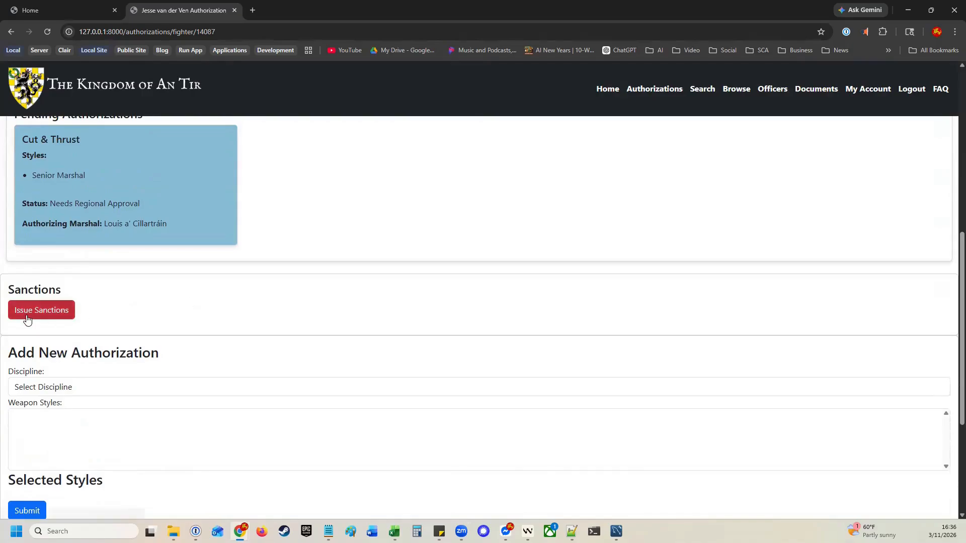
pyautogui.click(27, 320)
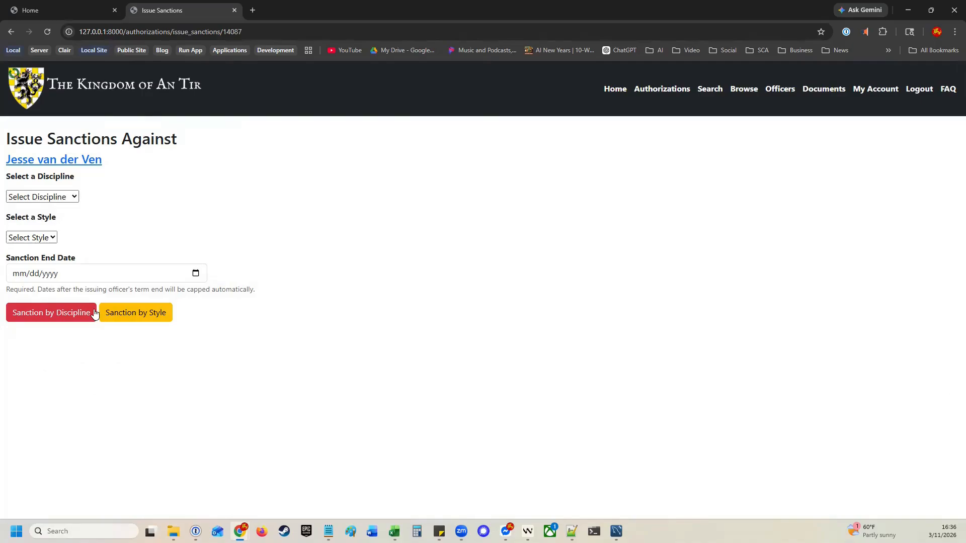
pyautogui.click(58, 197)
pyautogui.press('Down')
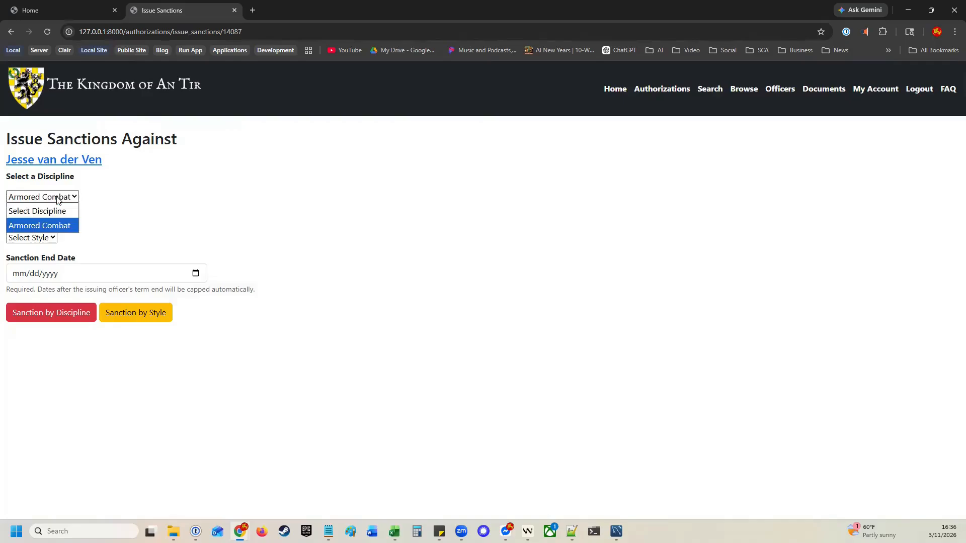
pyautogui.click(41, 227)
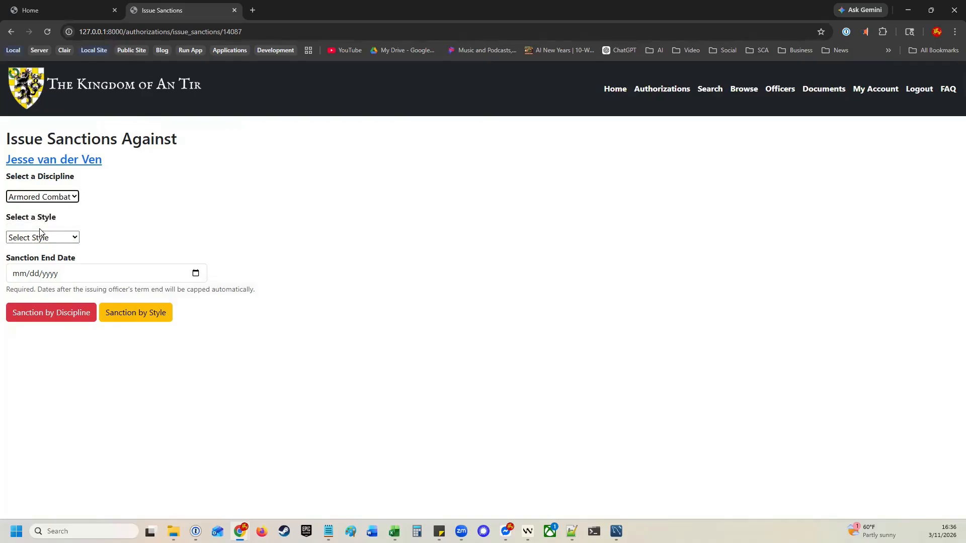
pyautogui.click(20, 276)
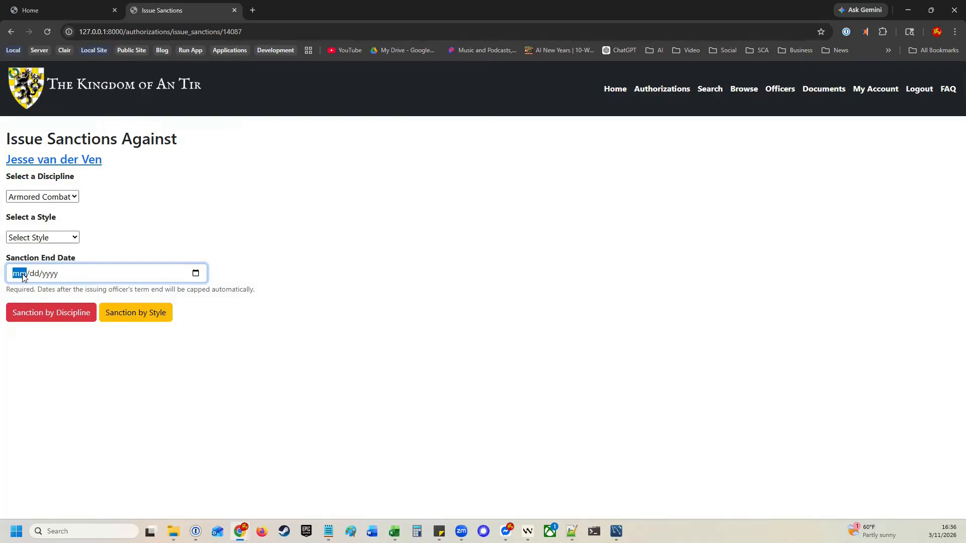
pyautogui.write('03302026')
pyautogui.click(46, 374)
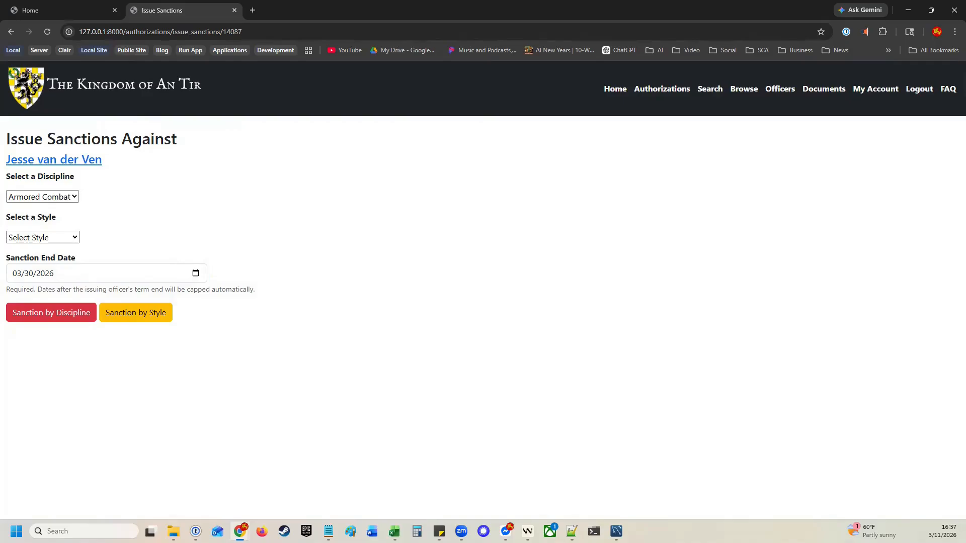
# Sanction the fighter by style for Spear with the note "He is hitting too hard." and view the sanction on the fighter's card.
pyautogui.click(54, 237)
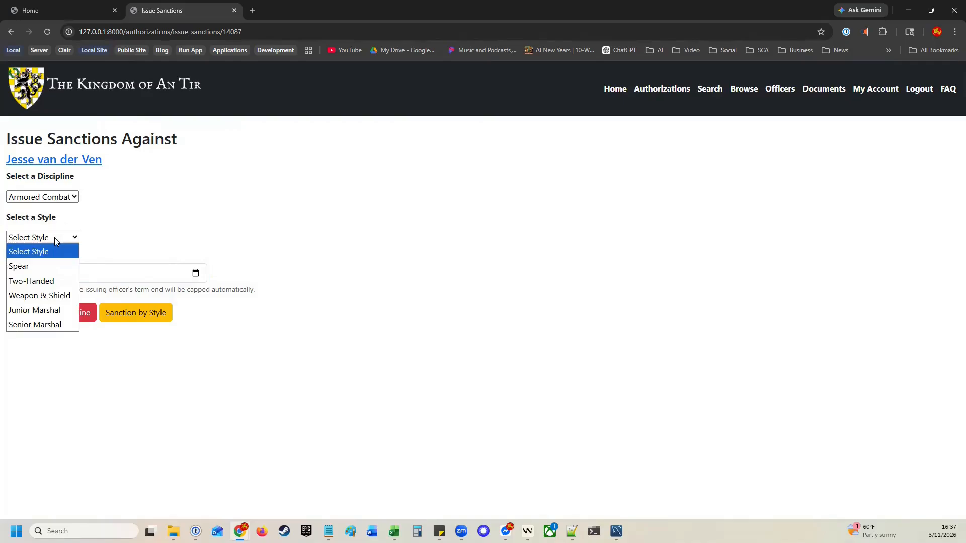
pyautogui.click(42, 267)
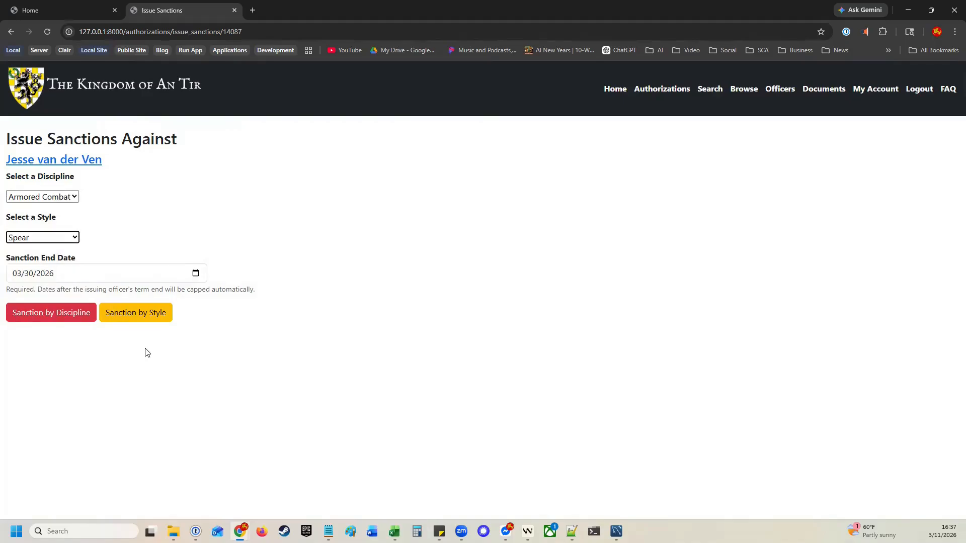
pyautogui.click(145, 316)
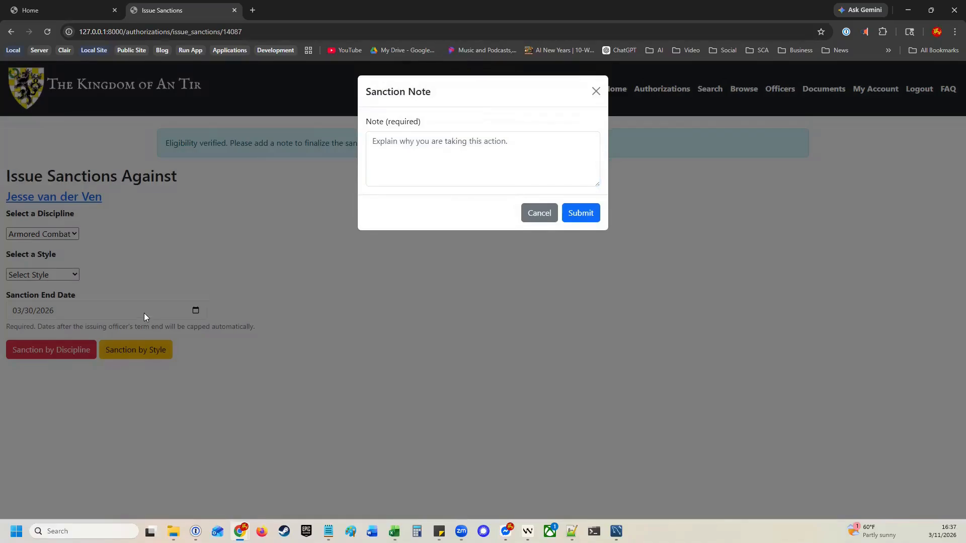
pyautogui.click(501, 162)
pyautogui.write('He is ')
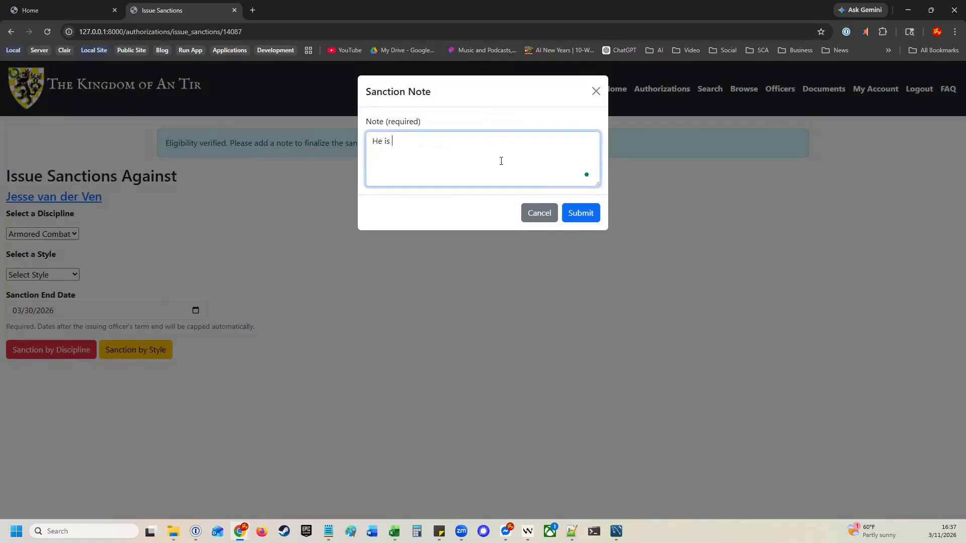
pyautogui.write('hitting too hard.')
pyautogui.click(587, 213)
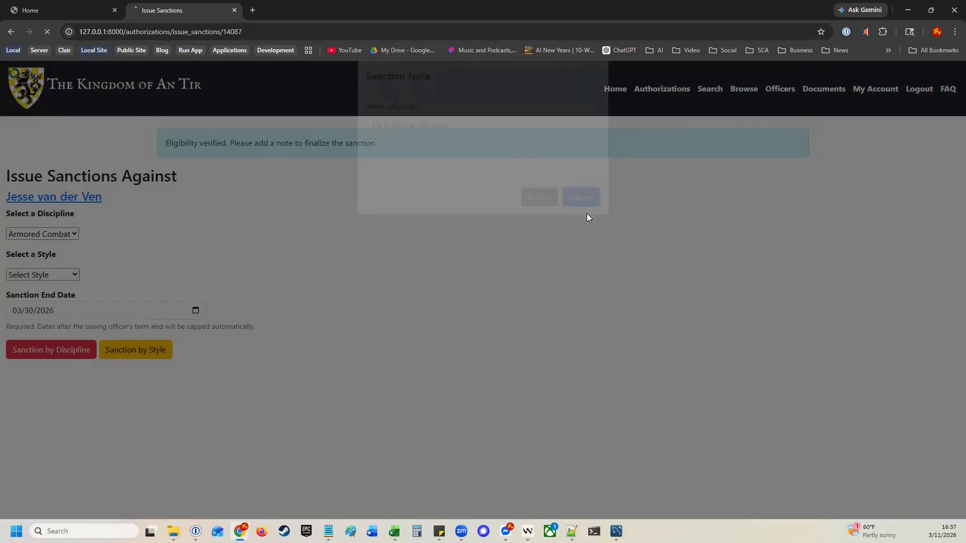
pyautogui.click(98, 200)
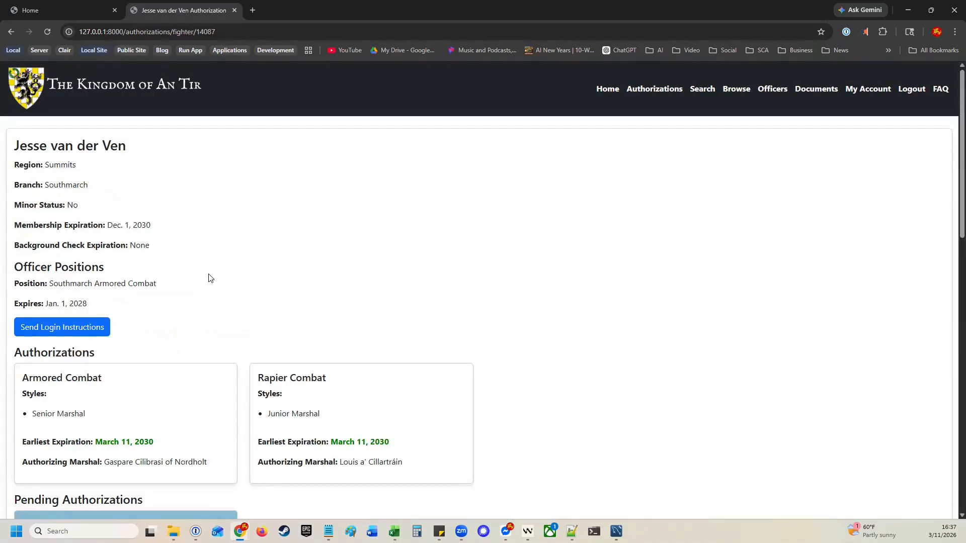
pyautogui.scroll(-6, 212, 278)
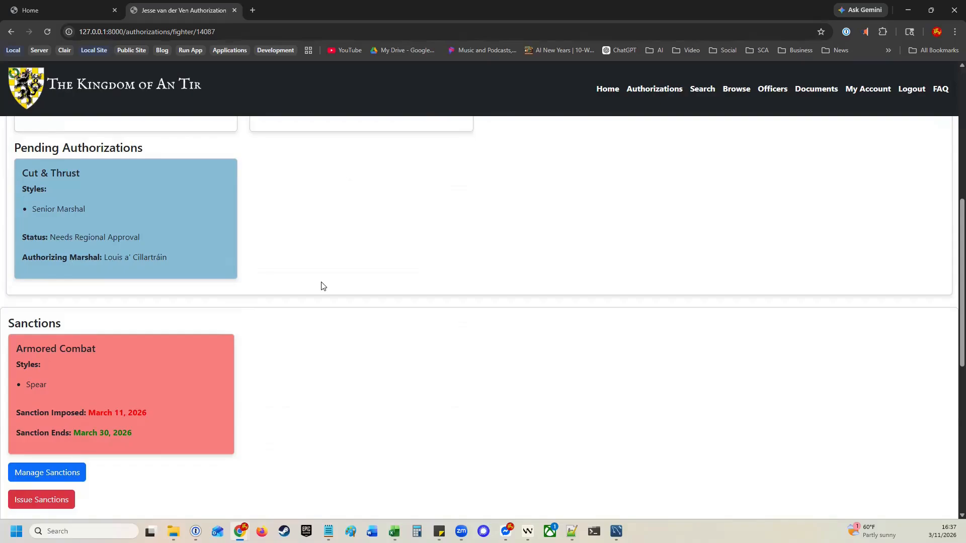
# In the authorization portal's sanction management, extend the Spear sanction that started March 11, 2026 to 07/01/2026, noting that he is still hitting hard.
pyautogui.click(667, 90)
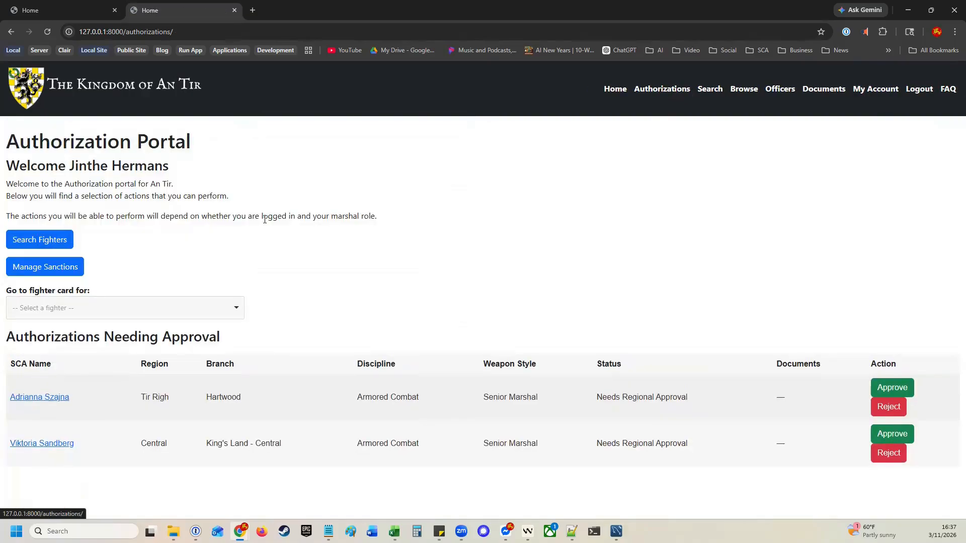
pyautogui.click(44, 271)
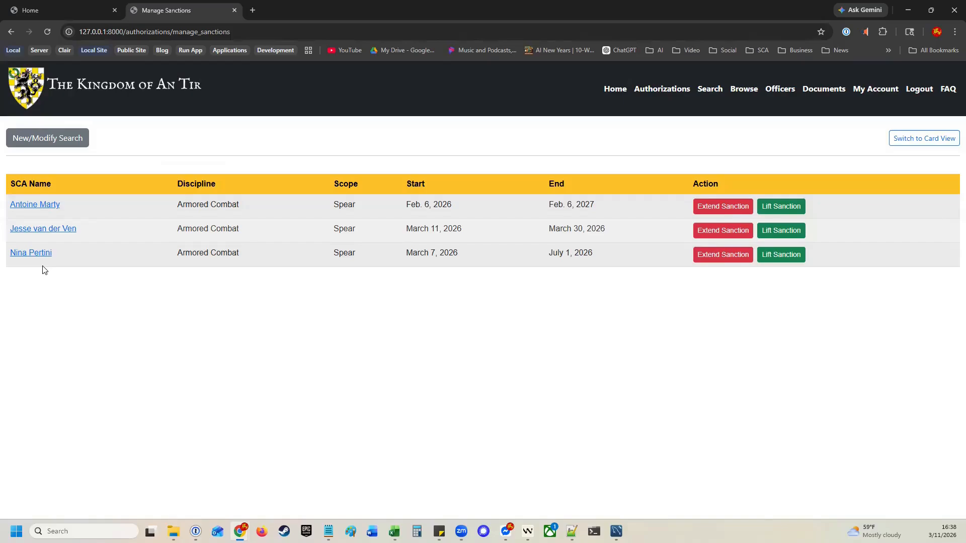
pyautogui.click(713, 232)
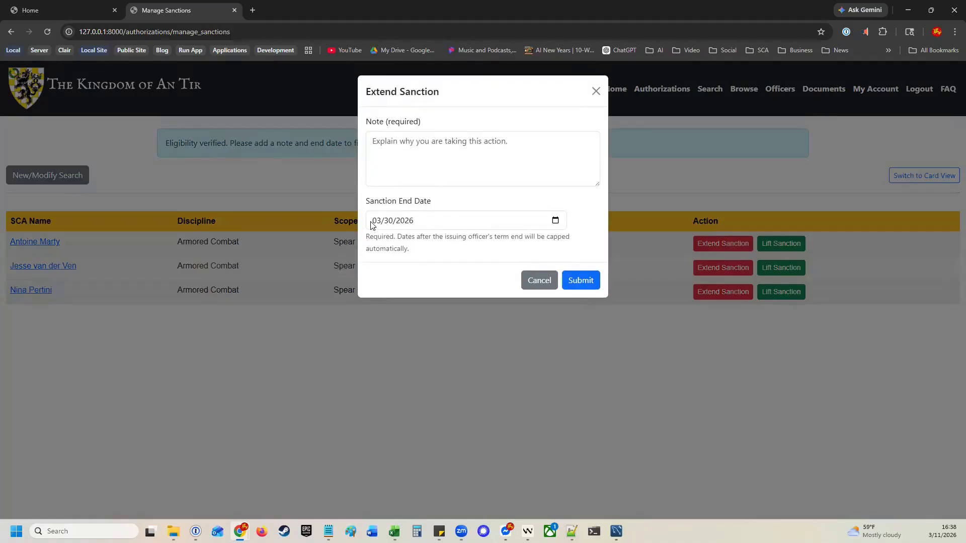
pyautogui.click(386, 227)
pyautogui.write('0701')
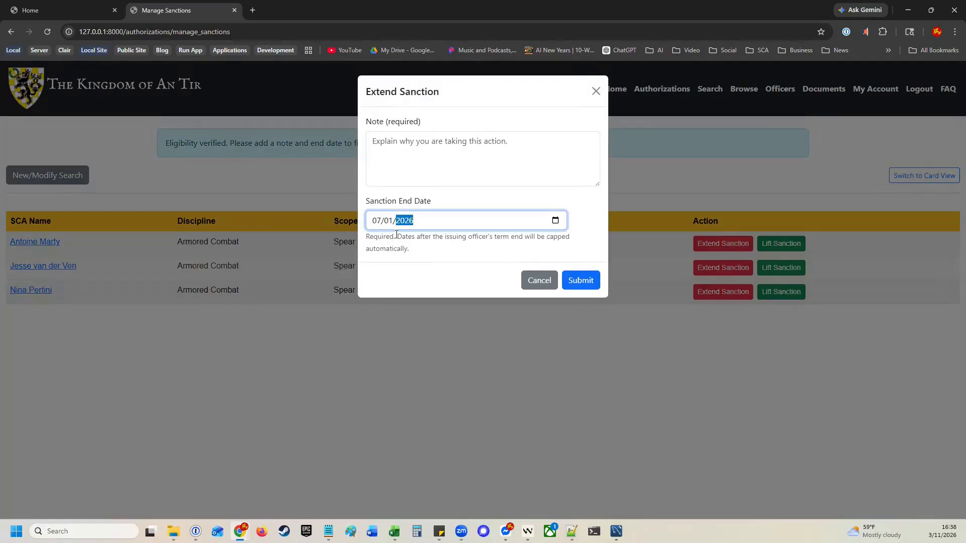
pyautogui.click(437, 159)
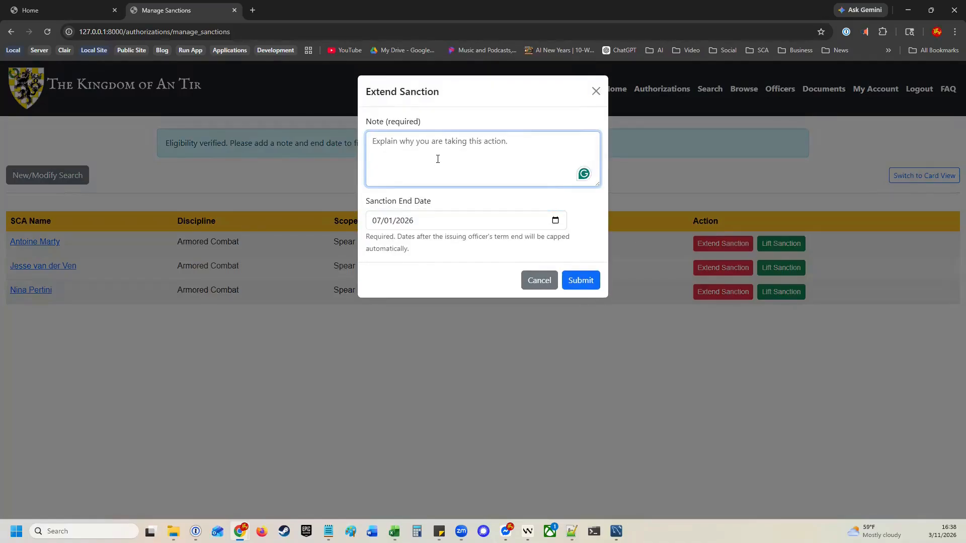
pyautogui.write('He')
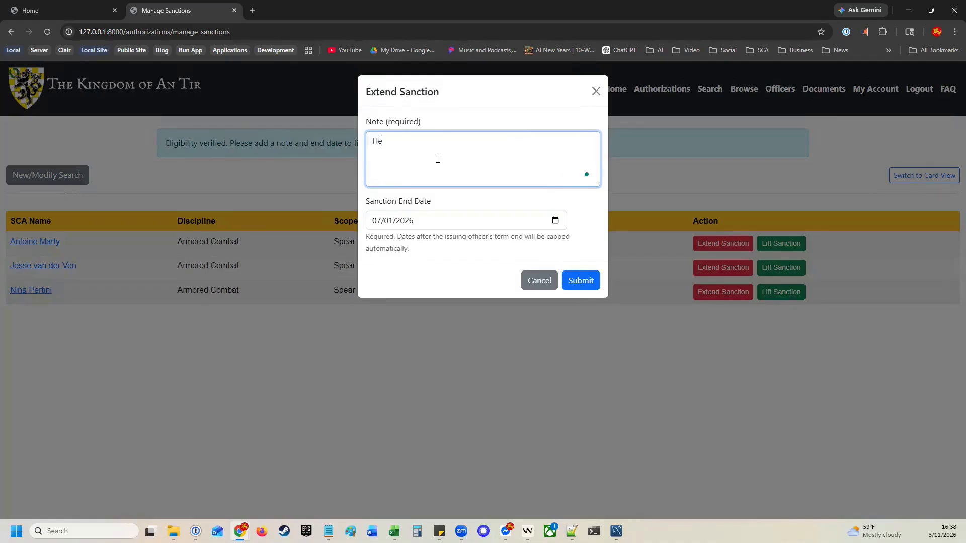
pyautogui.write(' s')
pyautogui.write(' is siill hittin gh')
pyautogui.write('ard.')
pyautogui.click(582, 280)
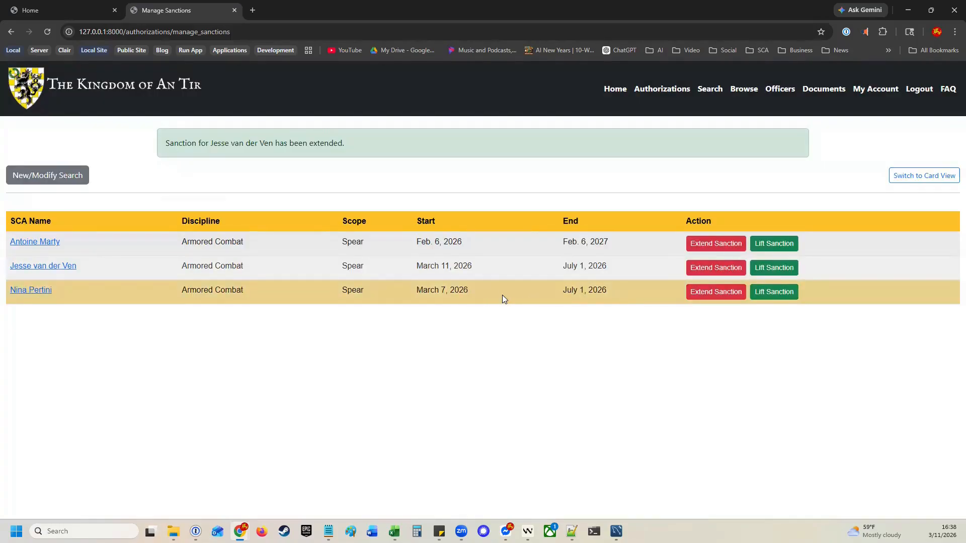
# Lift the Spear sanction that started March 7, 2026, with the note "She got better.".
pyautogui.click(777, 298)
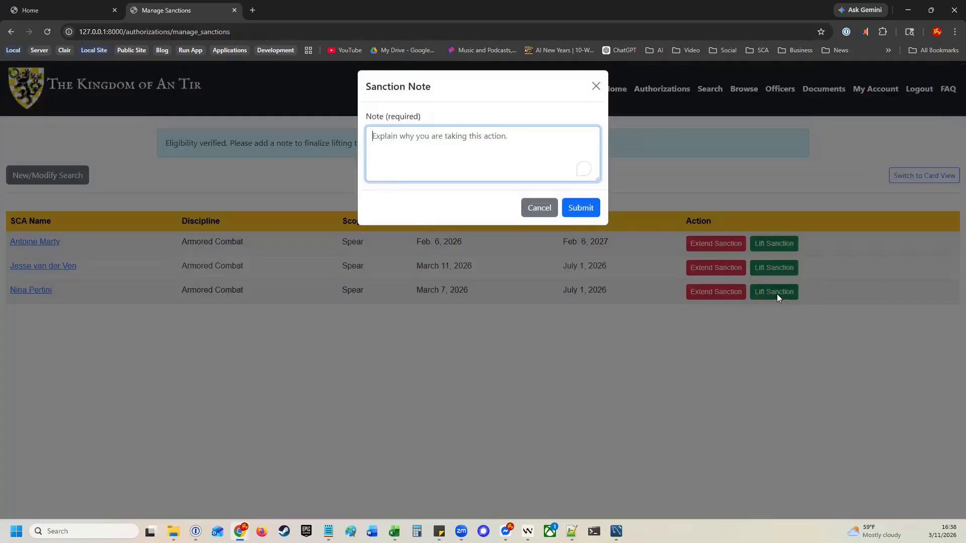
pyautogui.click(460, 171)
pyautogui.write('She ')
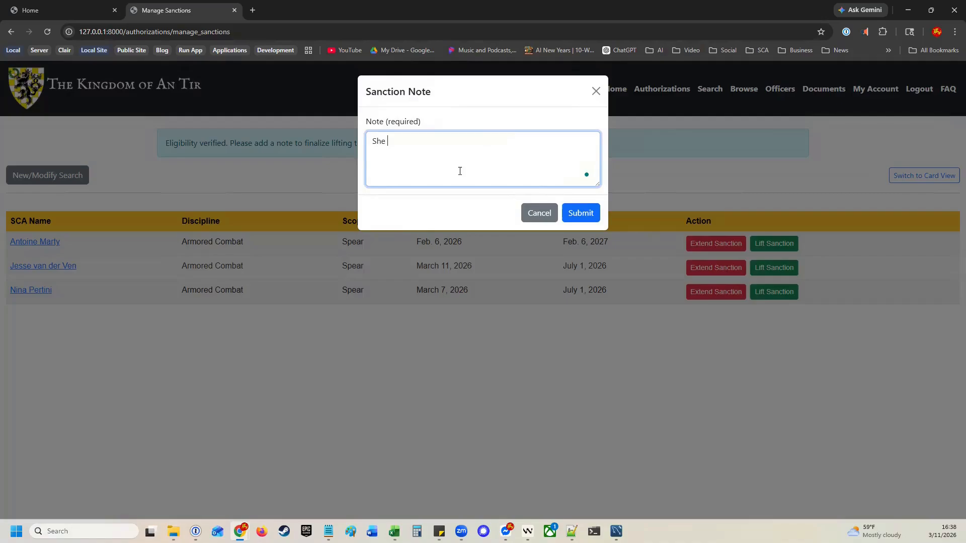
pyautogui.write('got better.')
pyautogui.click(581, 215)
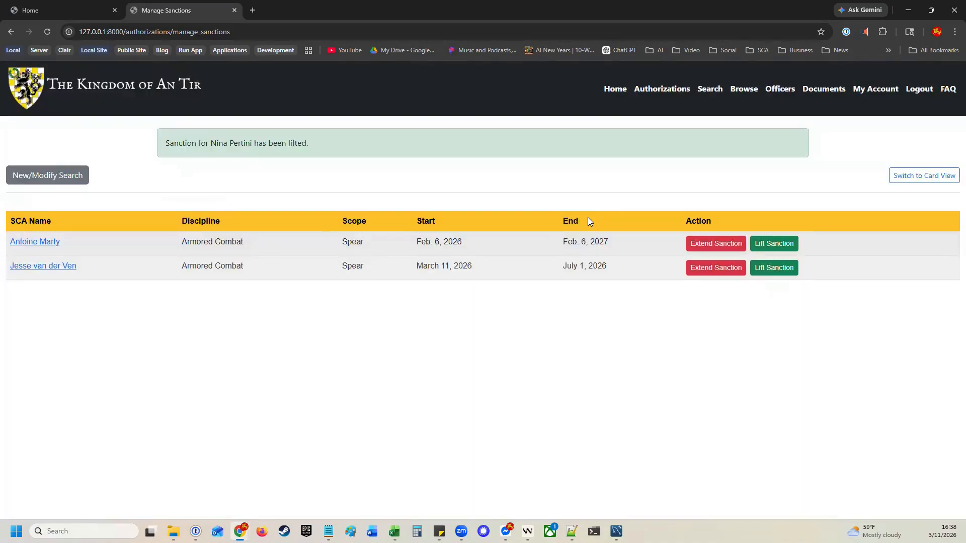